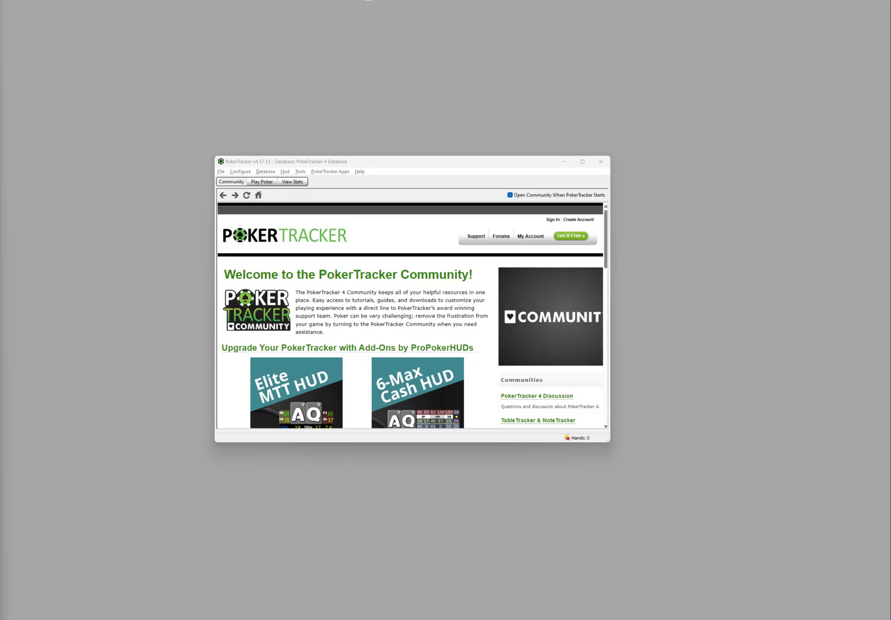
Open the site and import configuration and place its window beside the main PokerTracker window.
left_click(401, 166)
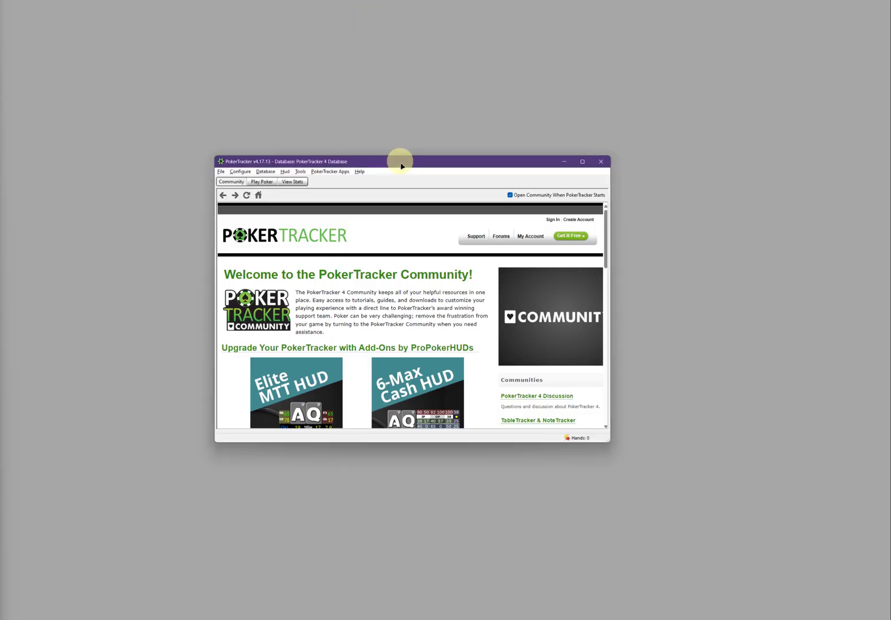
left_click(246, 175)
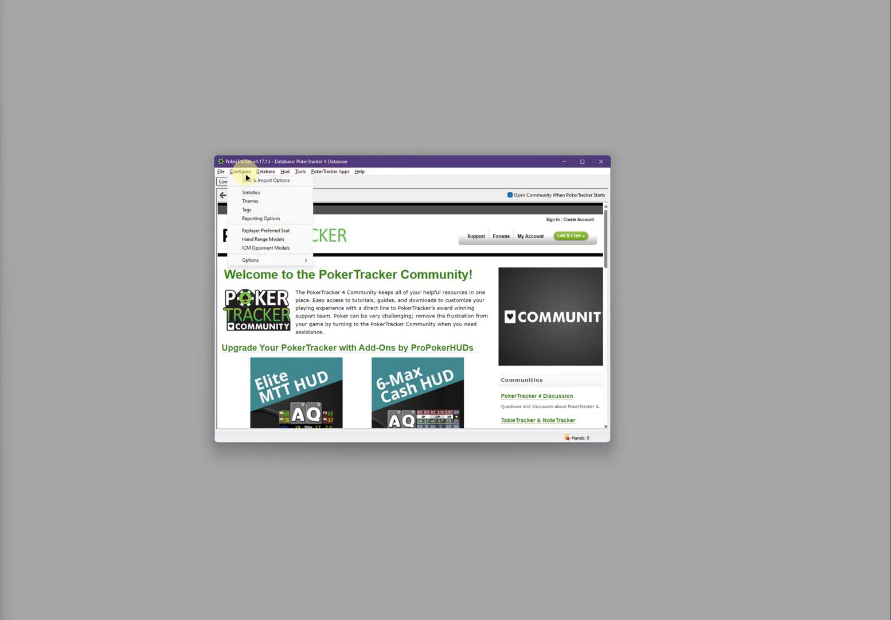
left_click(301, 181)
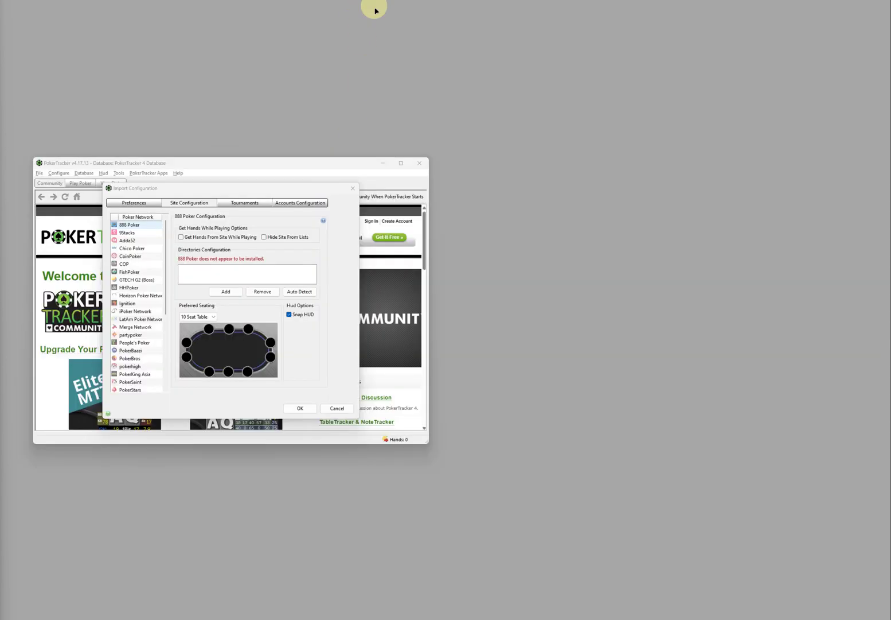
left_click_drag(233, 193, 575, 196)
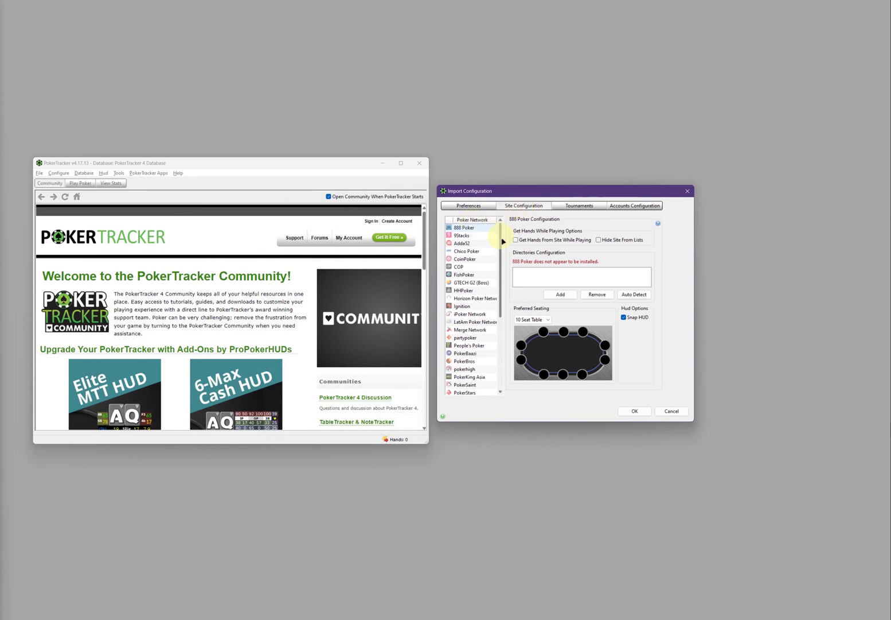
Enable getting hands from the site while playing for the PokerBros network.
scroll(502, 252, "down", 1)
left_click_drag(503, 253, 503, 260)
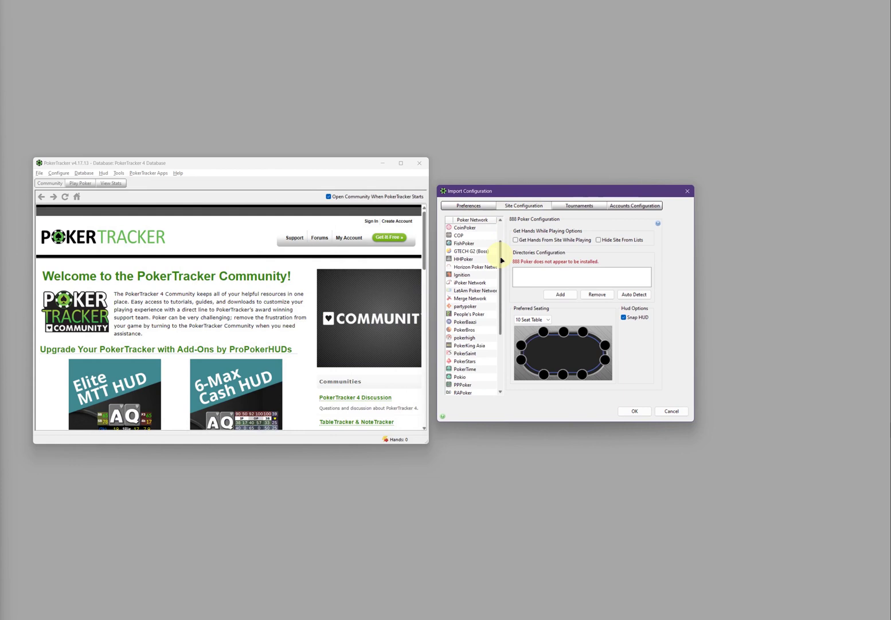
scroll(501, 259, "down", 1)
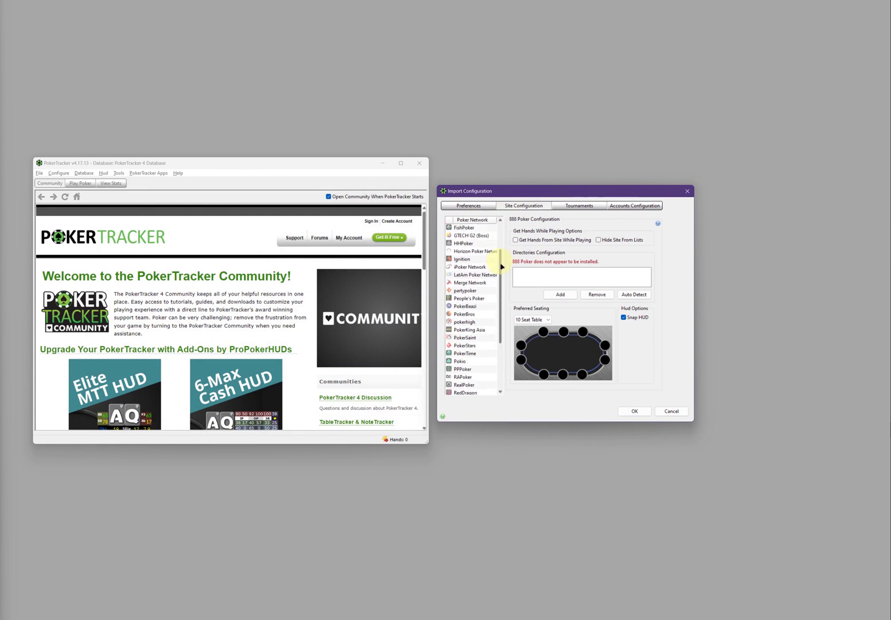
left_click(489, 315)
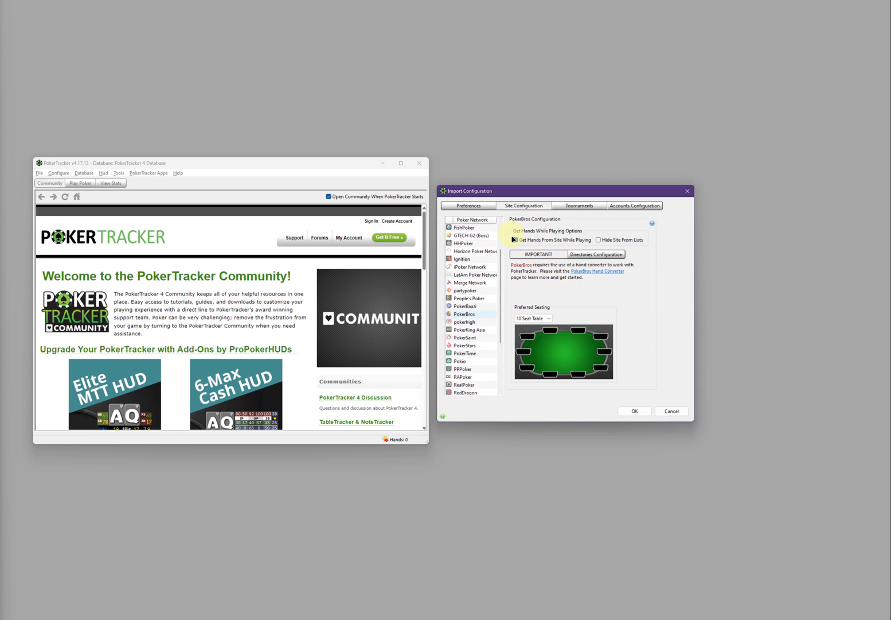
left_click(515, 240)
Auto-detect the PokerBros hand history directory, check its full path, and save the import configuration.
left_click(617, 257)
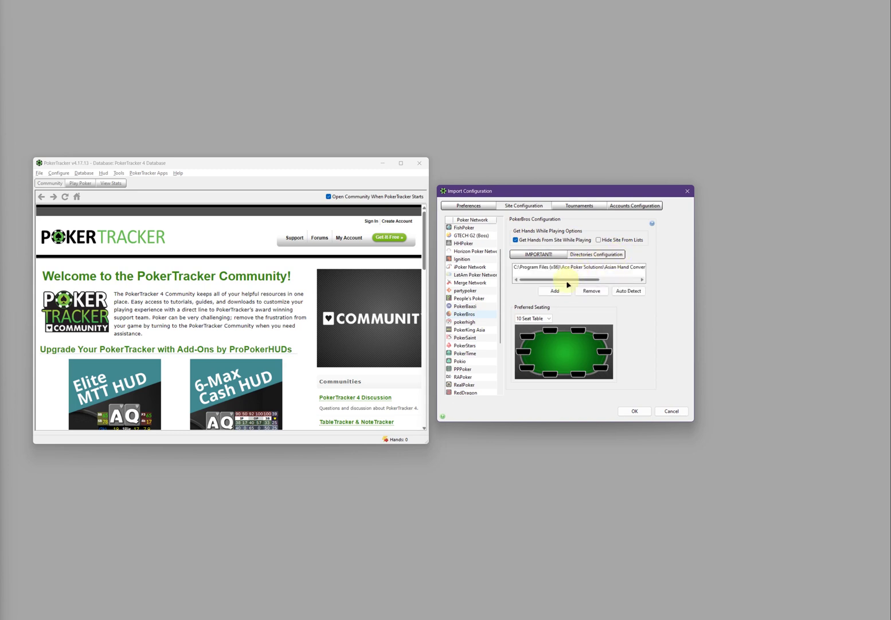
left_click_drag(568, 284, 613, 289)
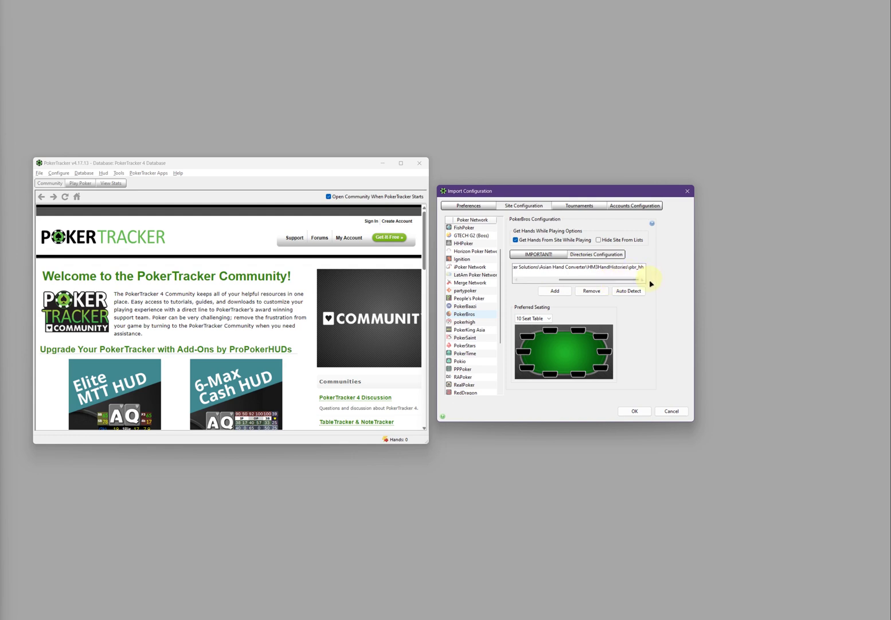
left_click(639, 298)
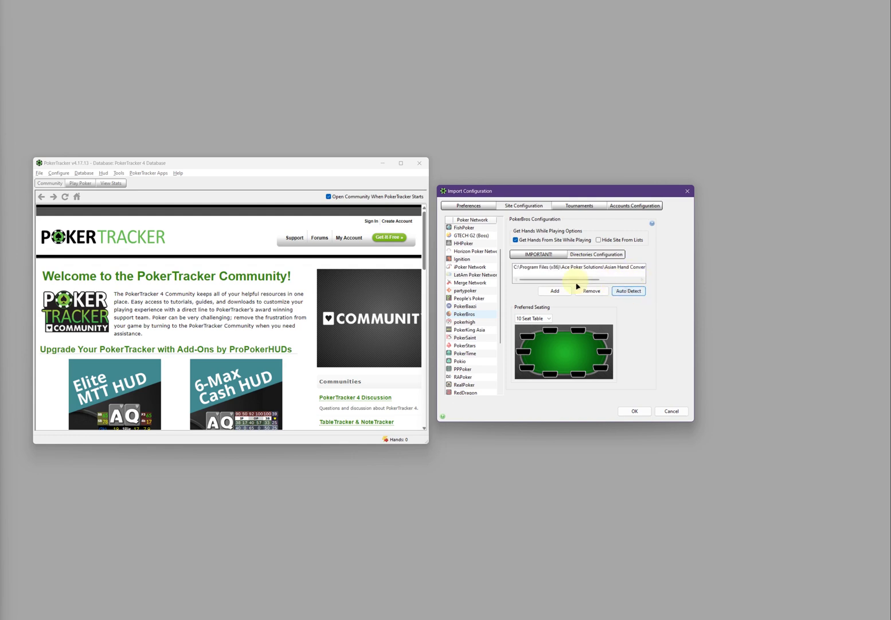
mouse_move(577, 284)
left_mouse_down()
mouse_move(624, 285)
mouse_move(573, 285)
left_mouse_up()
left_click(637, 413)
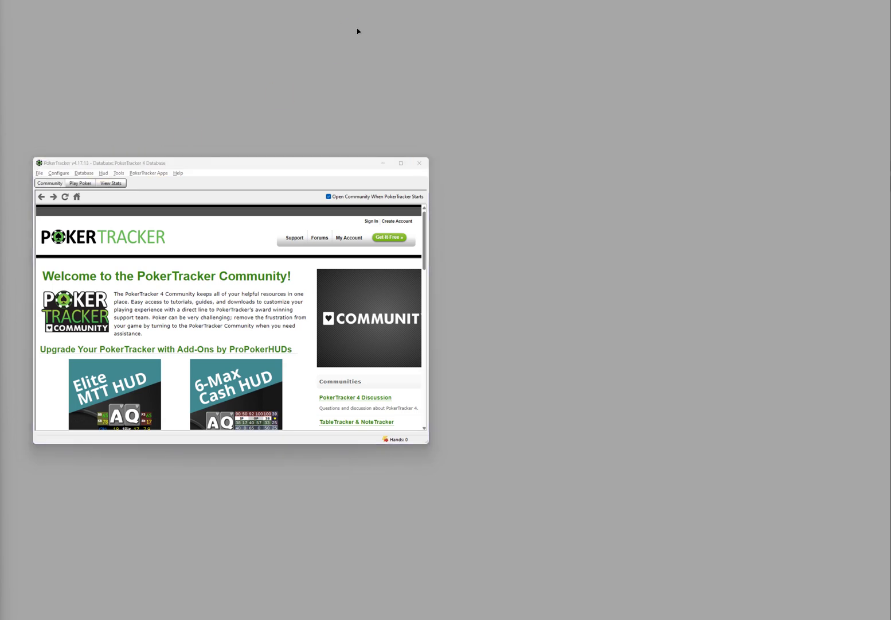
Restart getting hands while playing in the Play Poker view and dismiss the PokerStars HUD flicker notice.
left_click_drag(254, 162, 469, 170)
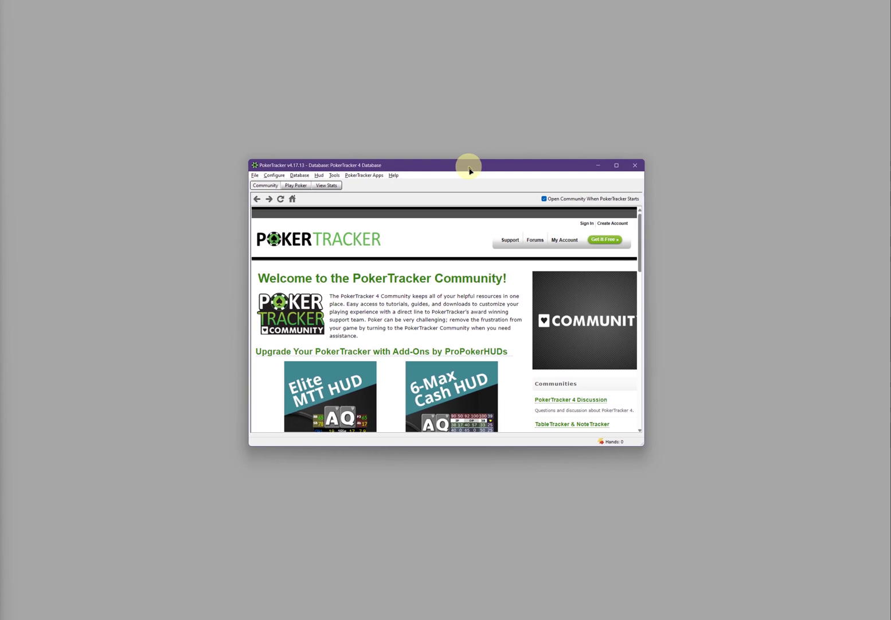
left_click(300, 188)
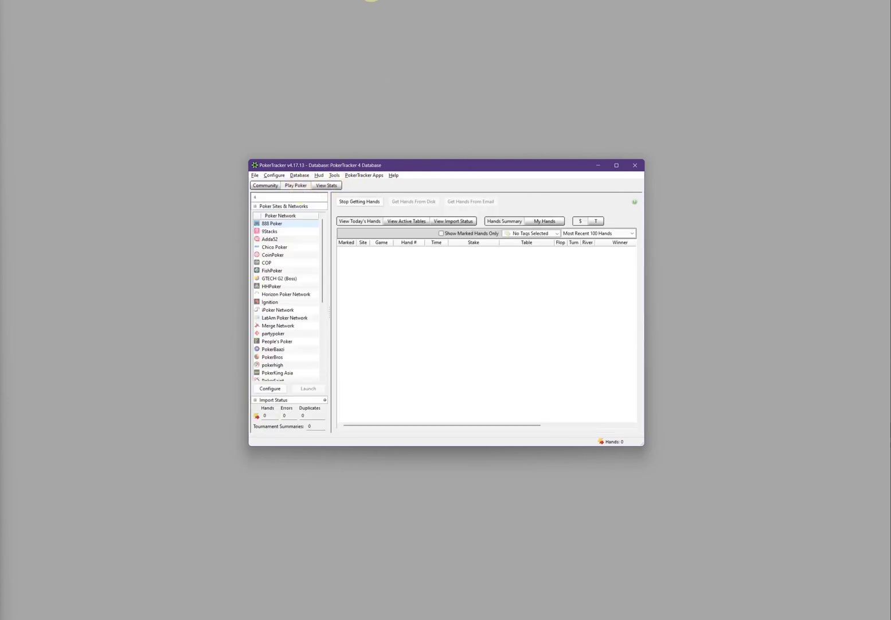
left_click(368, 201)
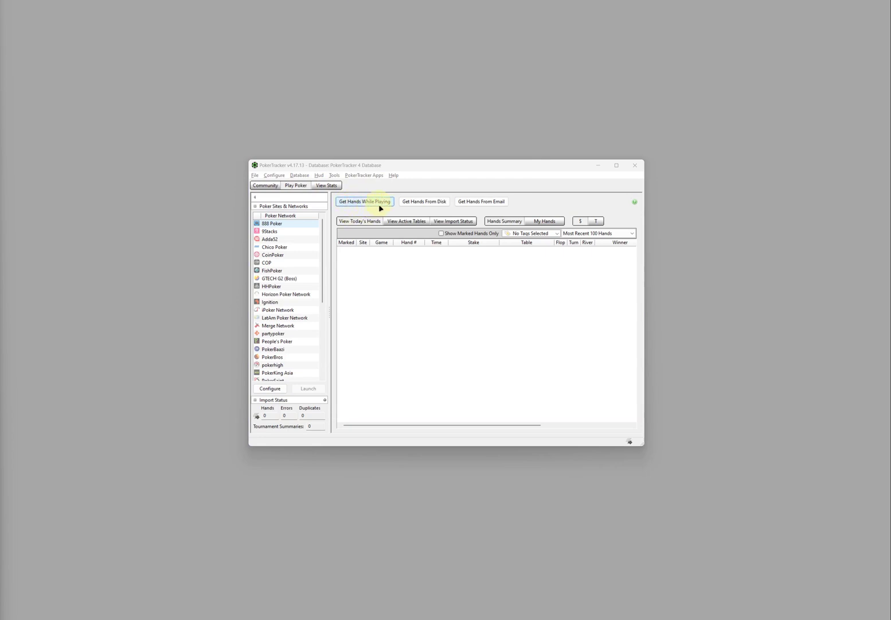
left_click(379, 205)
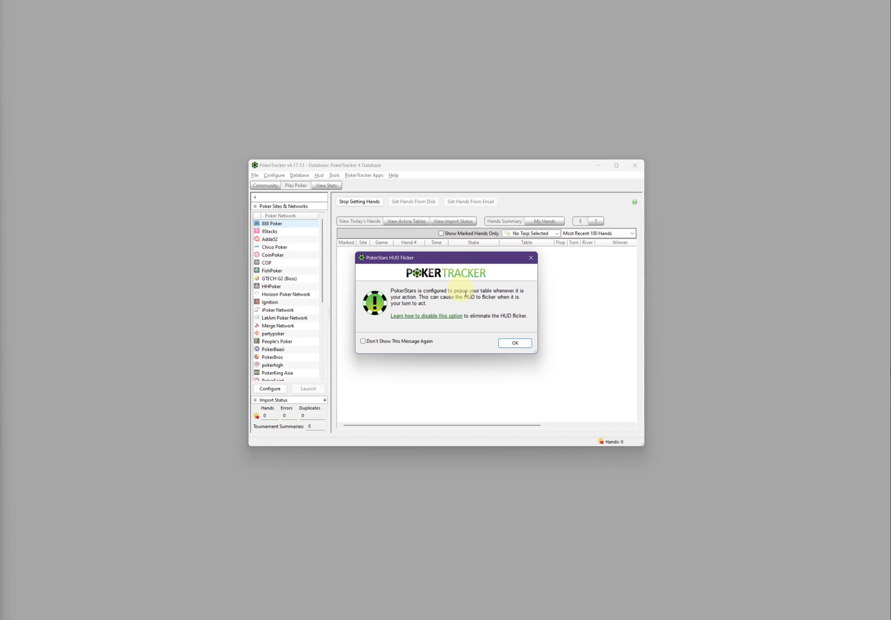
left_click(510, 343)
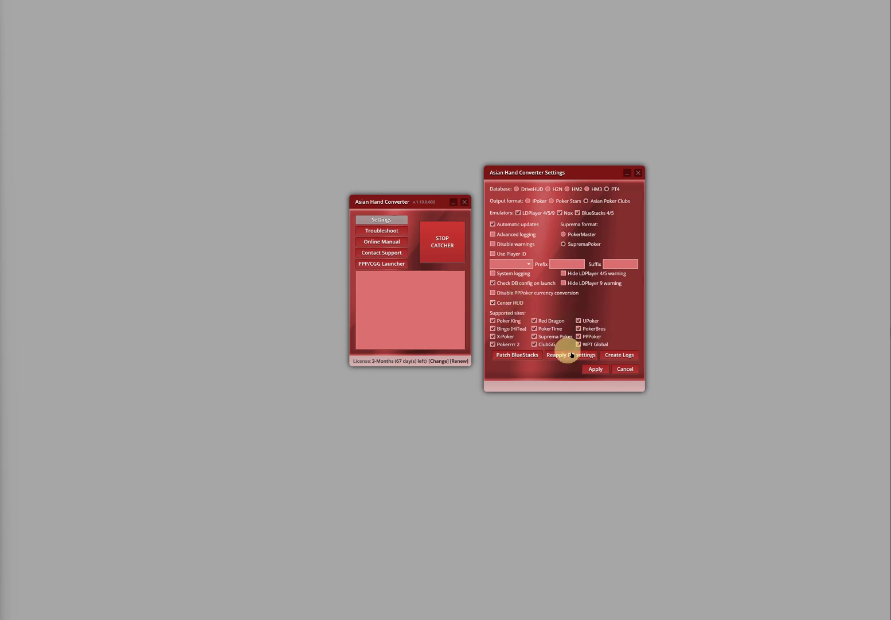
Switch to Asian Hand Converter, reapply and save its database settings, and start the catcher.
left_click(602, 375)
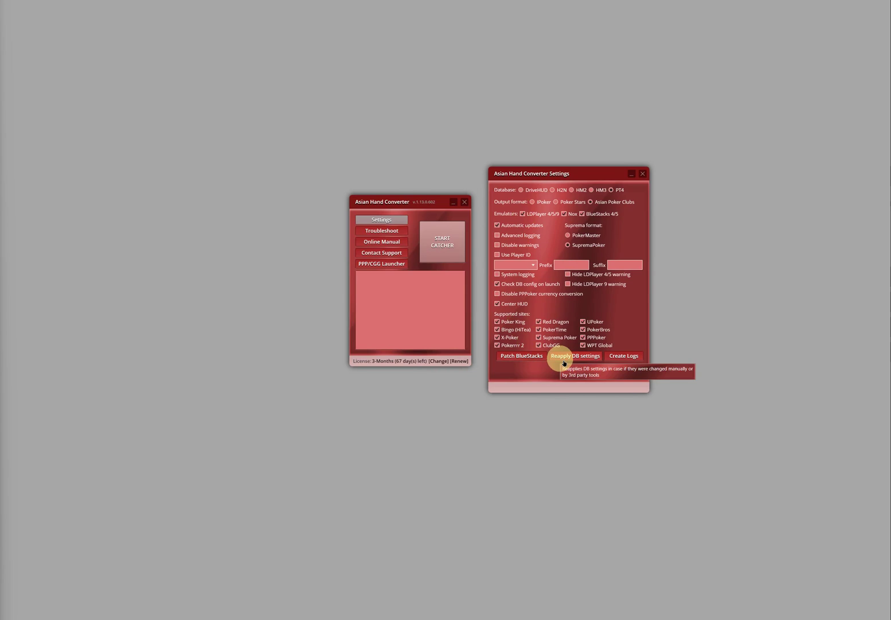
left_click(564, 356)
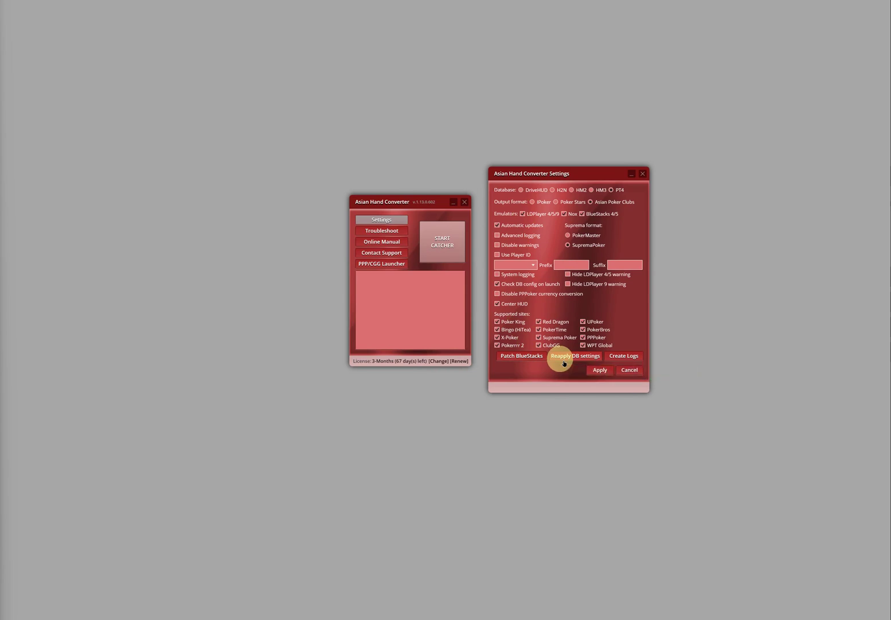
left_click(605, 376)
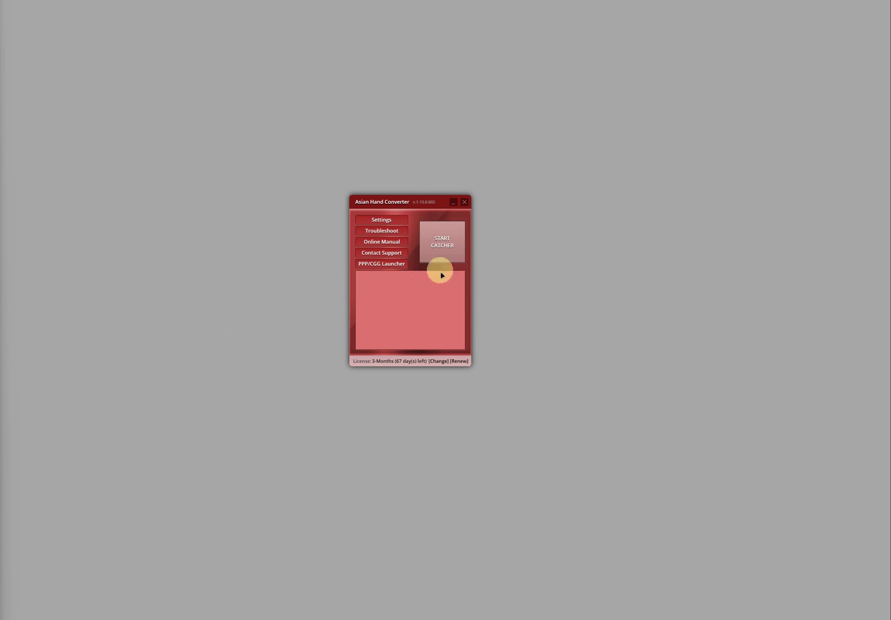
left_click(447, 250)
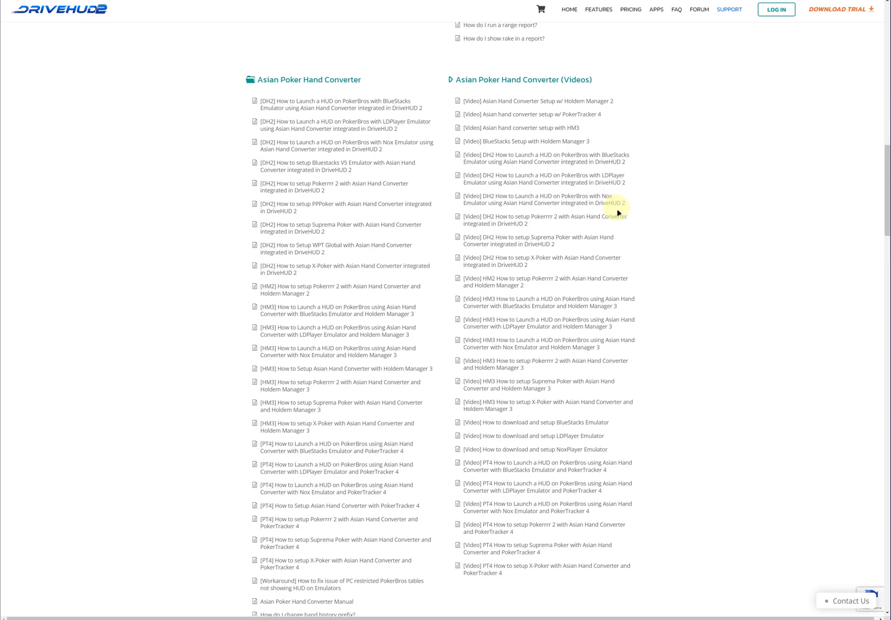
Switch to the DriveHUD support page, look through its knowledge base and support form, and open the Contact Us option.
scroll(618, 211, "up", 15)
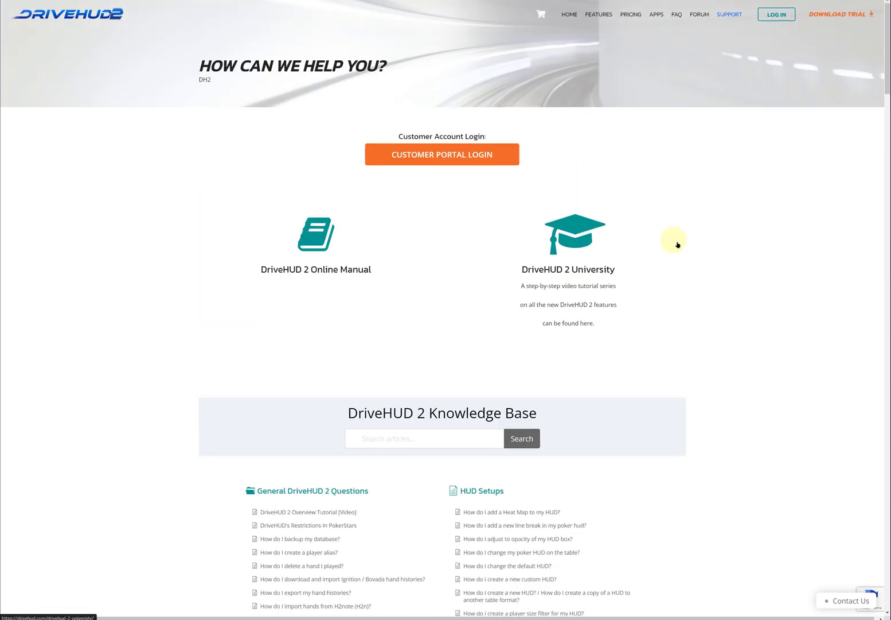
scroll(672, 243, "down", 20)
scroll(673, 243, "down", 15)
scroll(672, 242, "up", 1)
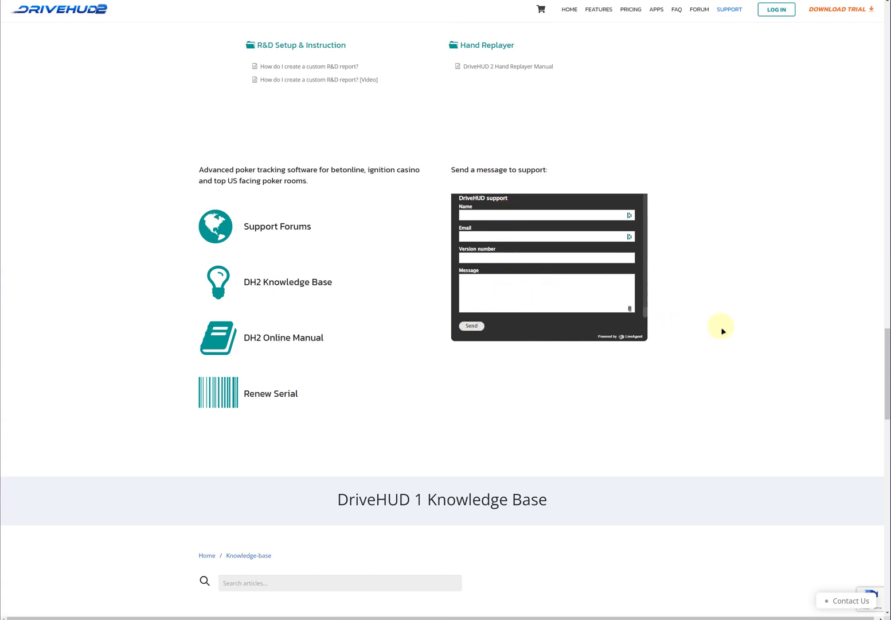
scroll(730, 327, "down", 2)
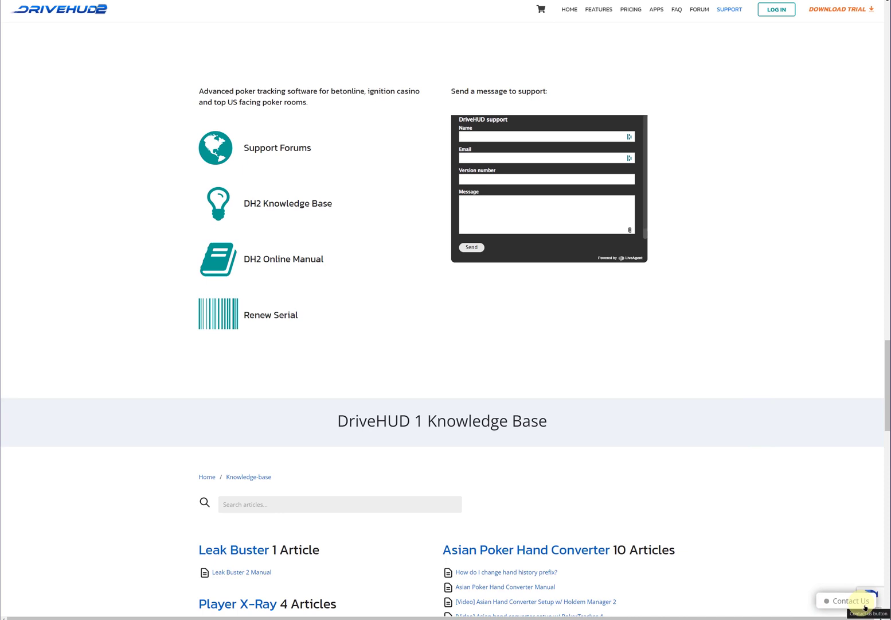
left_click(866, 607)
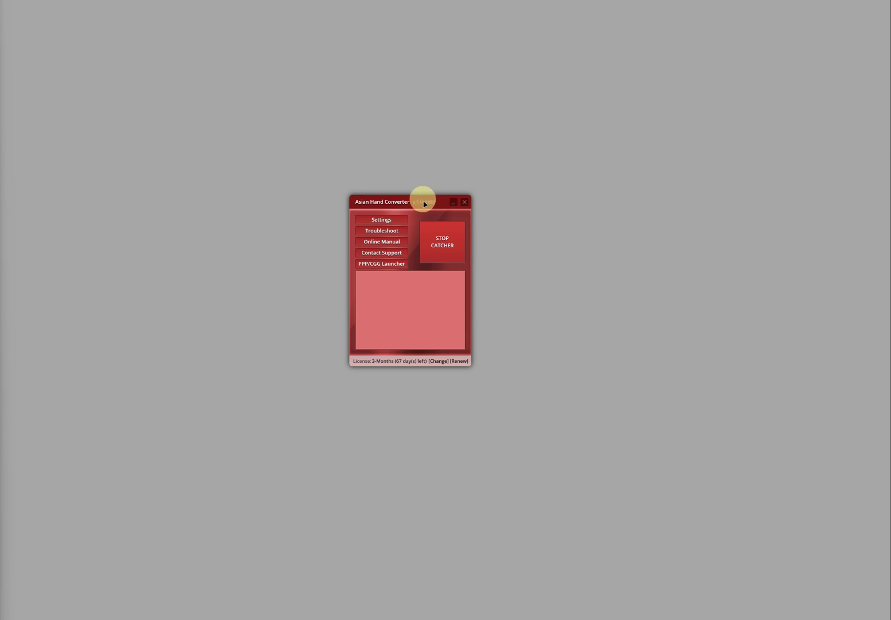
left_click_drag(422, 205, 436, 196)
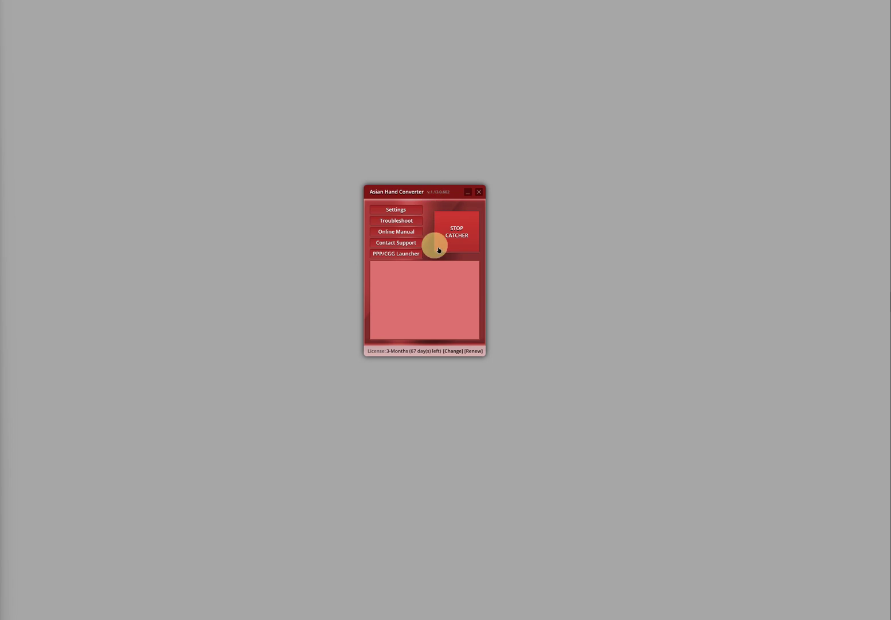